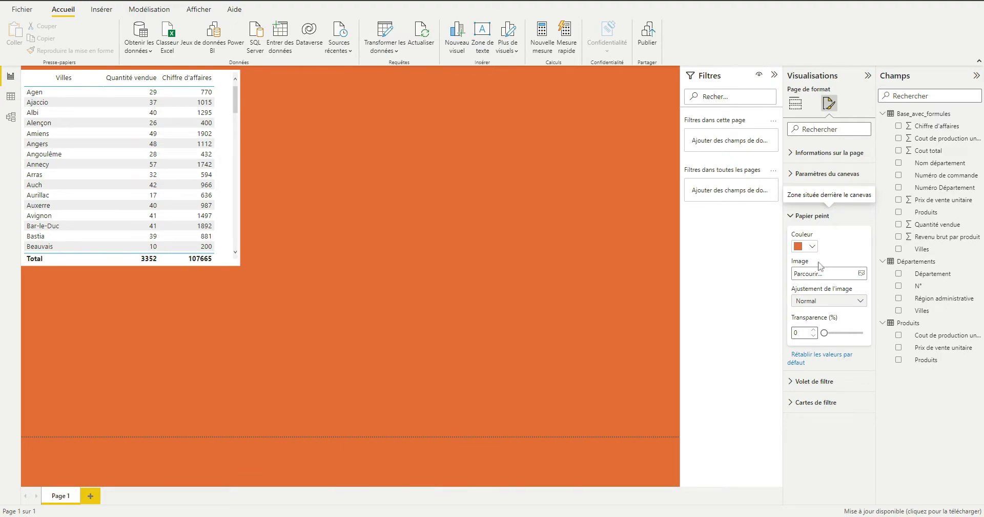
- Change the page wallpaper colour to white and return to the options for building visuals
left_click(811, 246)
left_click(805, 281)
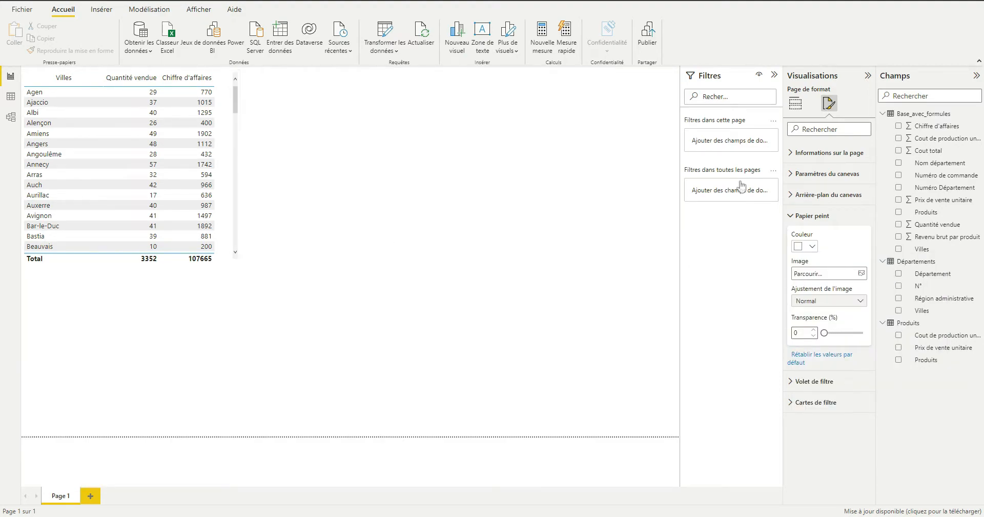
left_click(796, 104)
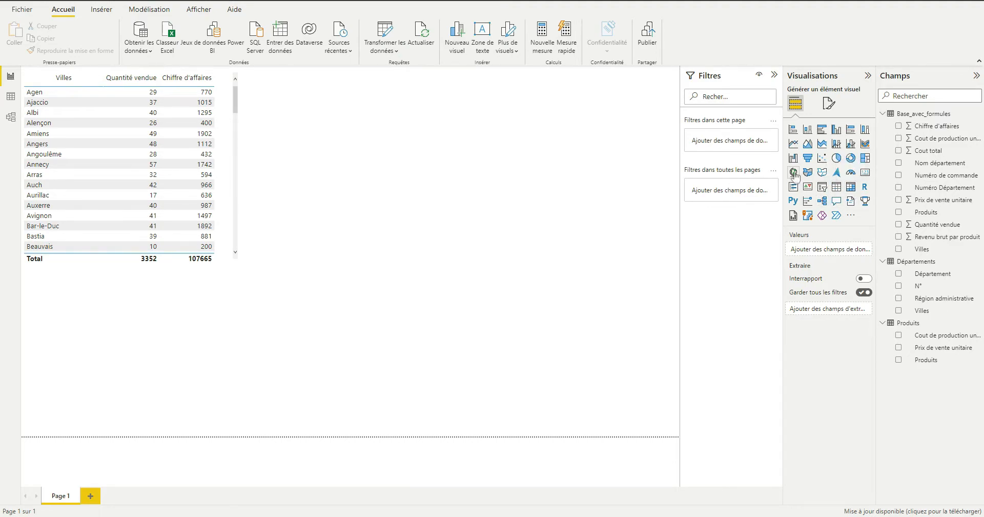
- Add the Produits field from the Produits table to the cities table visual and enlarge the visual
left_click(226, 223)
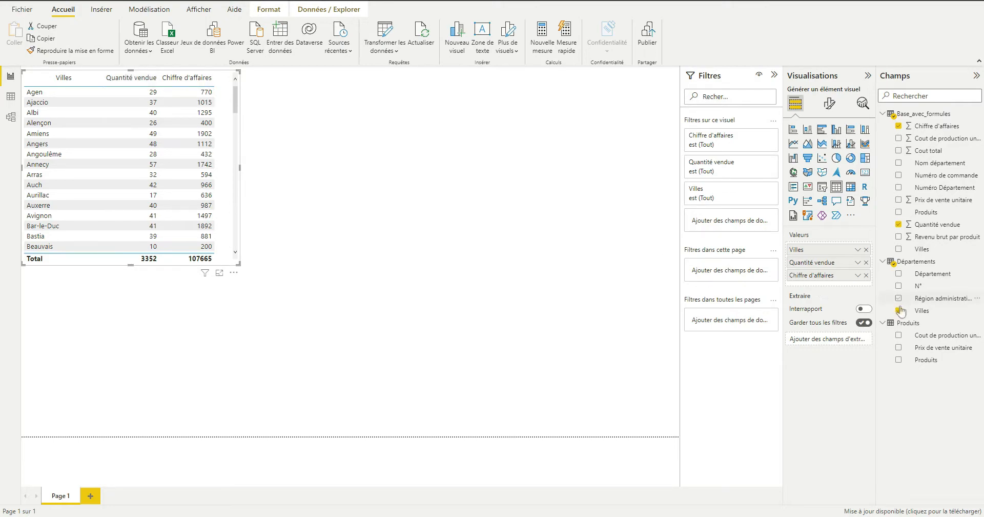
left_click_drag(932, 365, 231, 107)
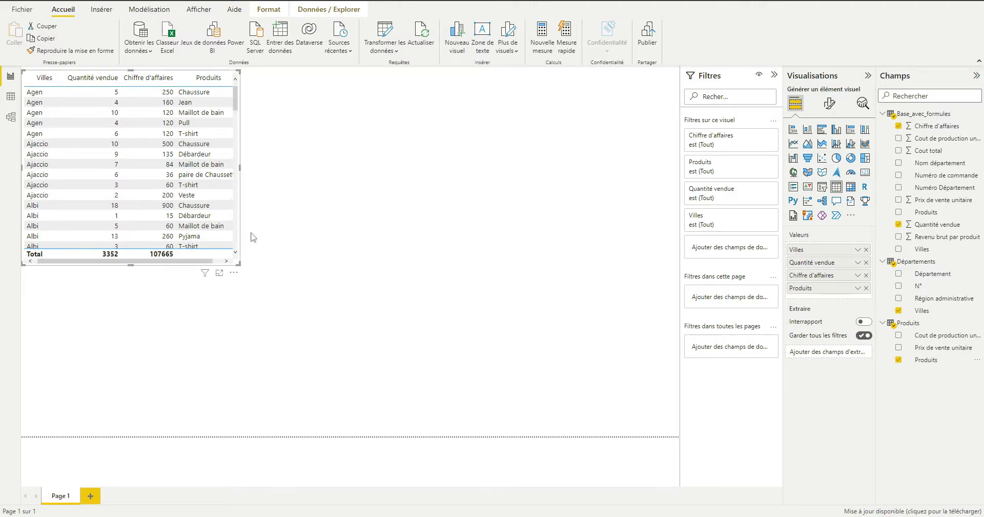
left_click_drag(283, 280, 302, 283)
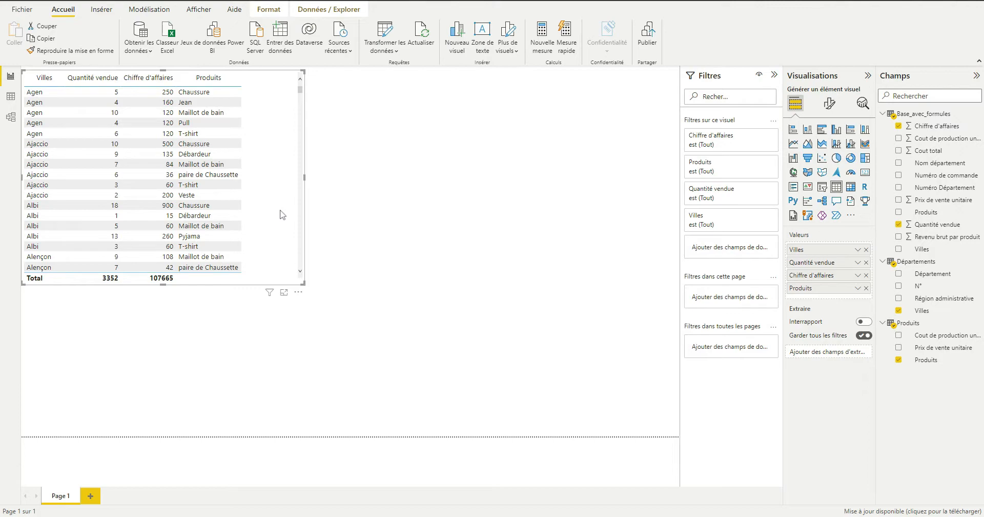
- Duplicate the table visual, place the copy beside the original and widen it
key("ctrl+c")
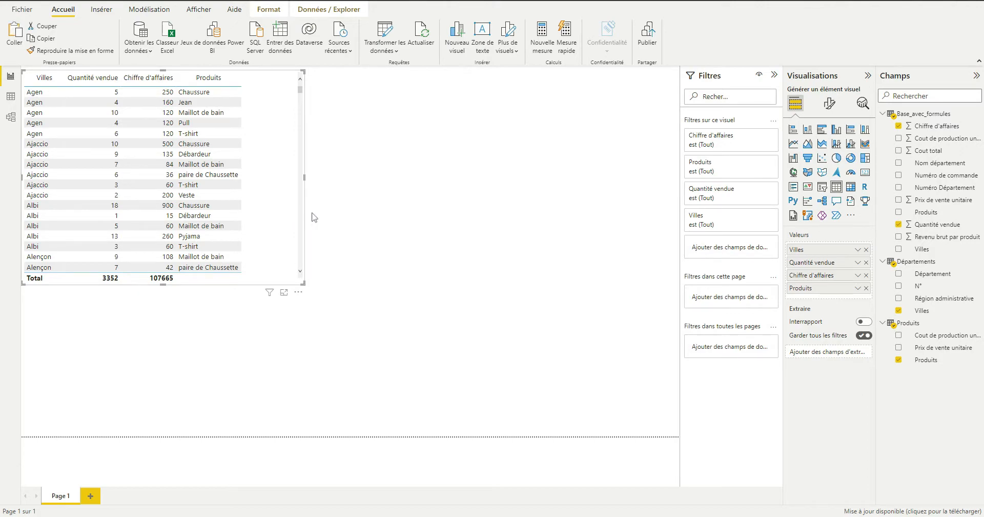
key("ctrl+v")
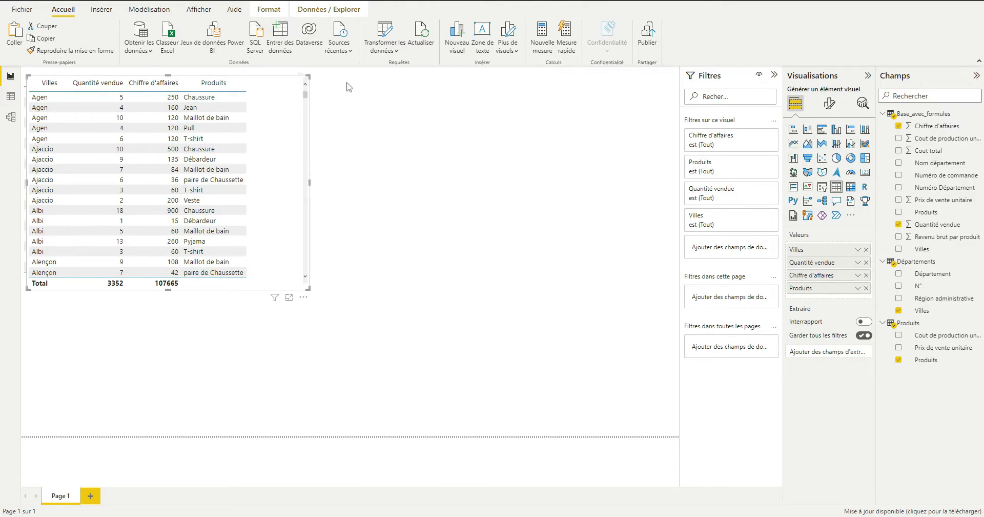
left_click(306, 106)
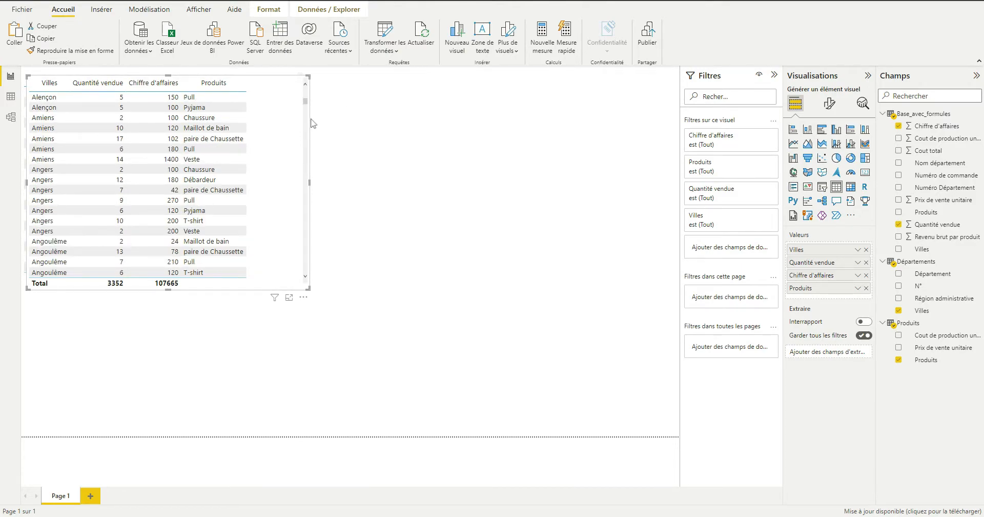
left_click_drag(310, 120, 607, 118)
left_click(323, 134)
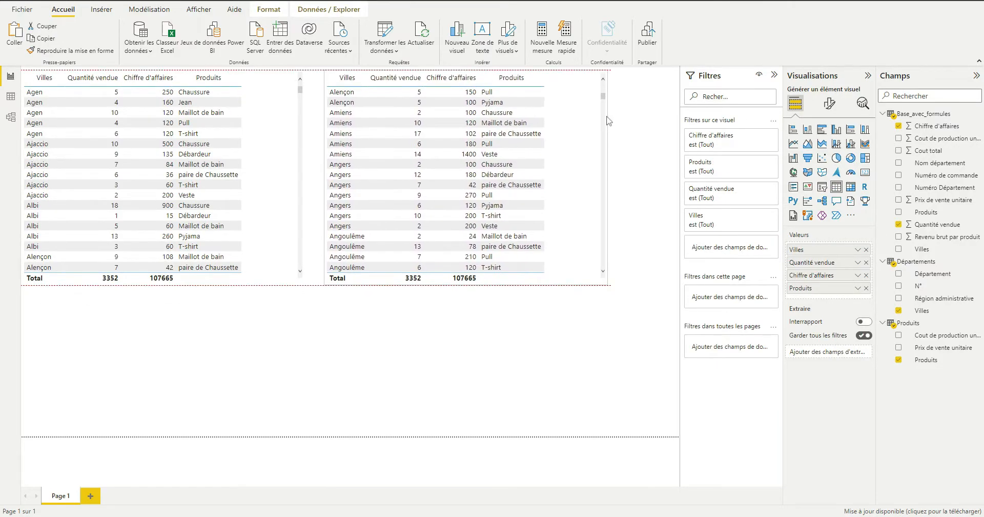
left_click_drag(606, 280, 655, 279)
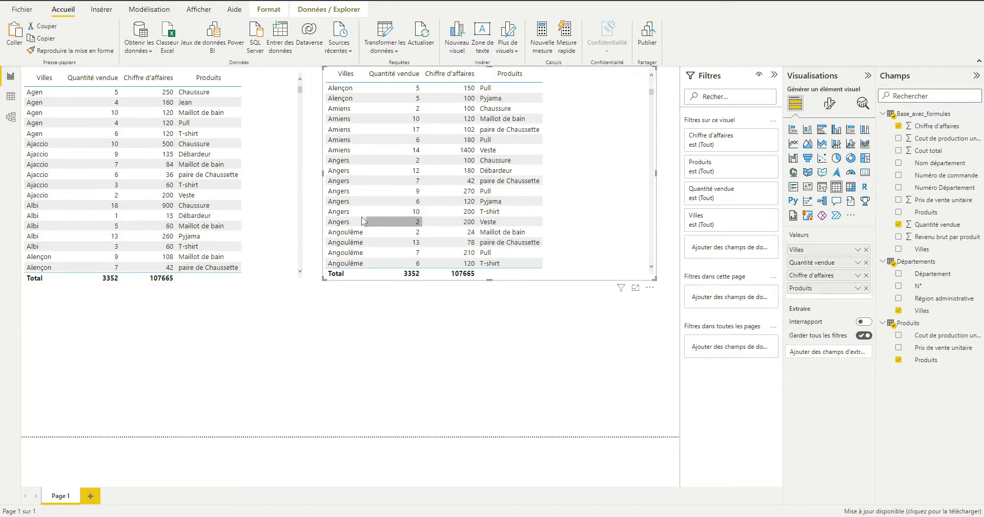
- Convert the copied table into a matrix and resize both visuals, narrowing the original and extending the matrix toward it
left_click(851, 188)
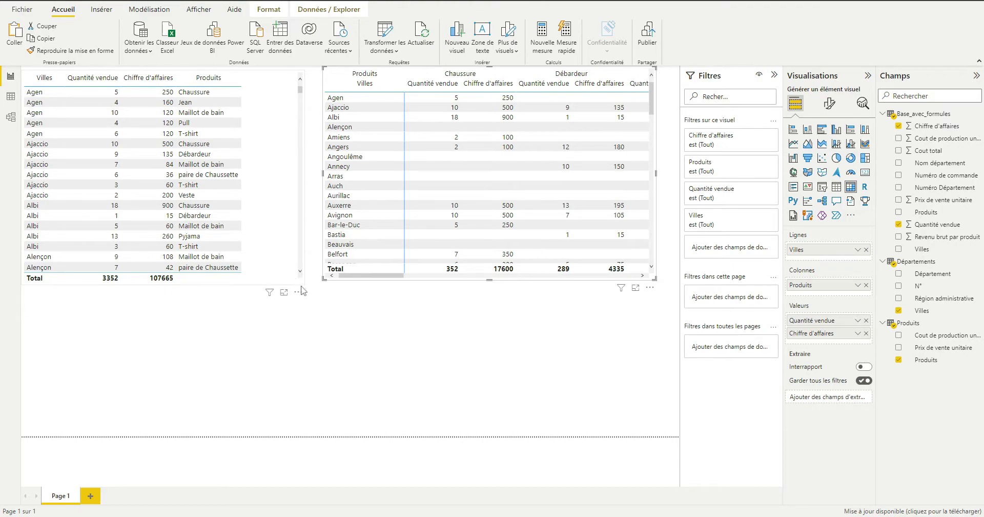
left_click_drag(304, 282, 263, 286)
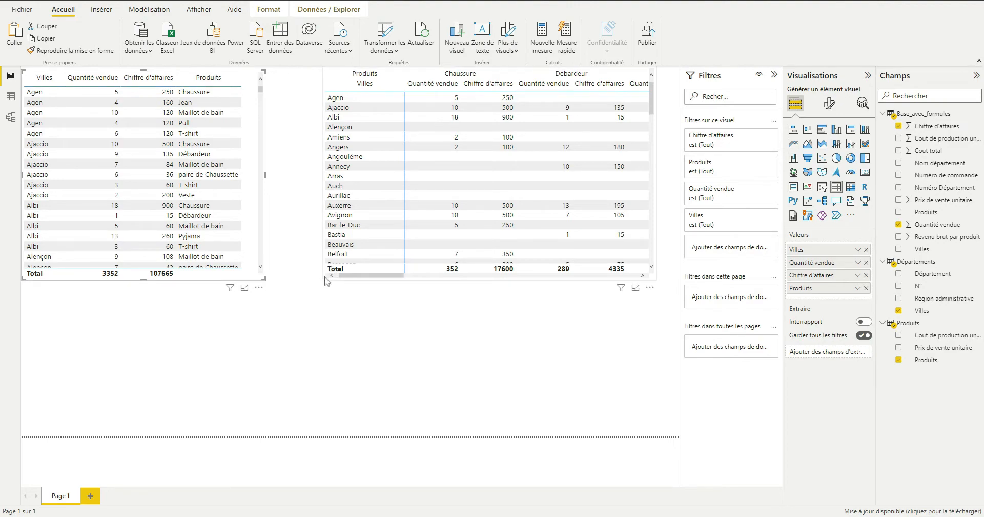
left_click_drag(324, 281, 280, 285)
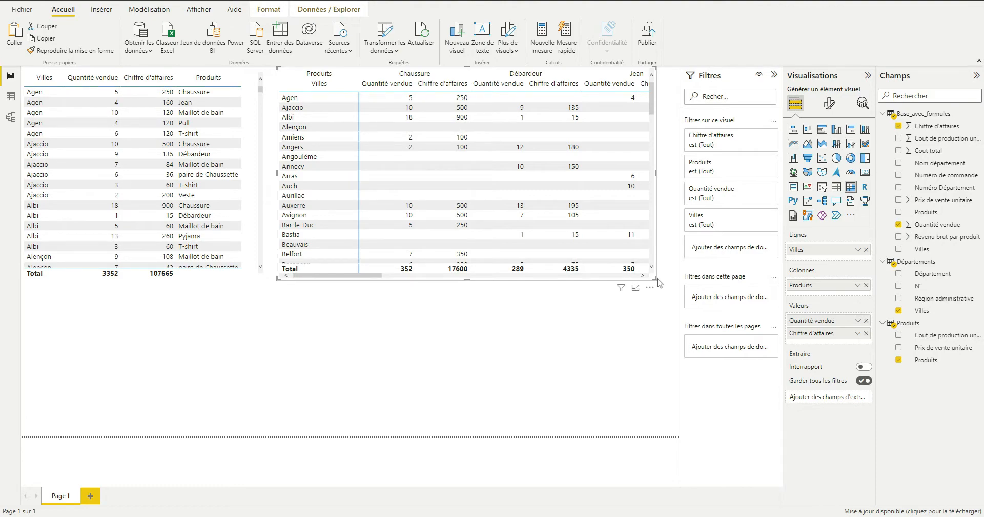
left_click(424, 309)
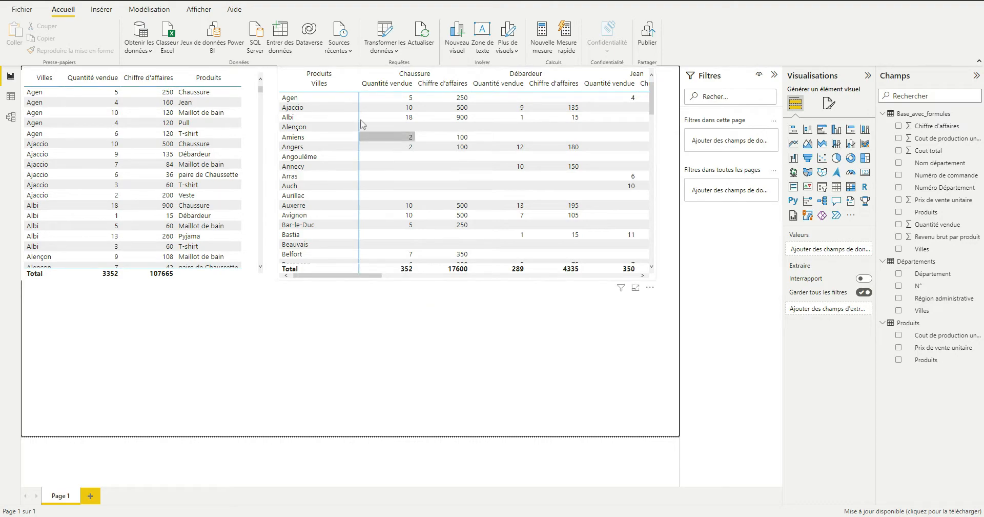
- Add the Département field above Villes in the rows of the matrix
left_click(357, 80)
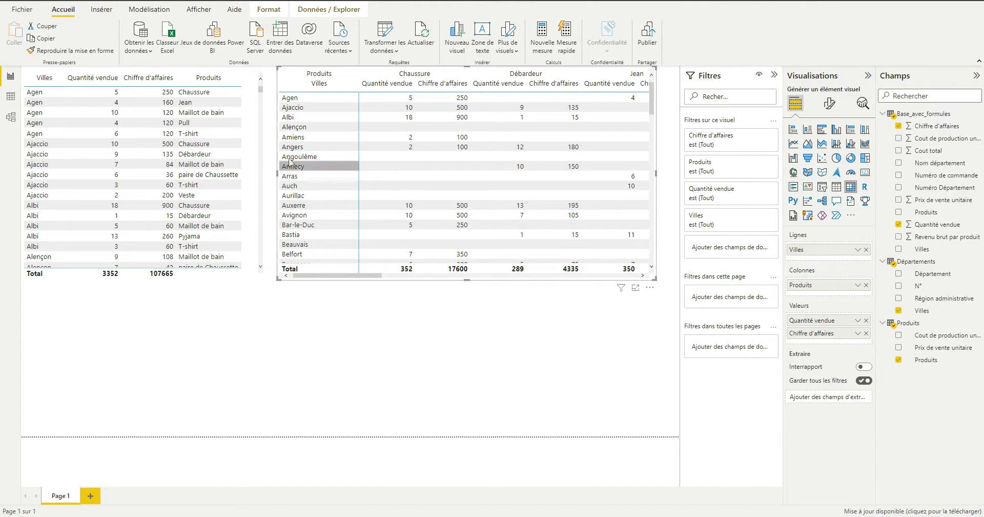
left_click(251, 156)
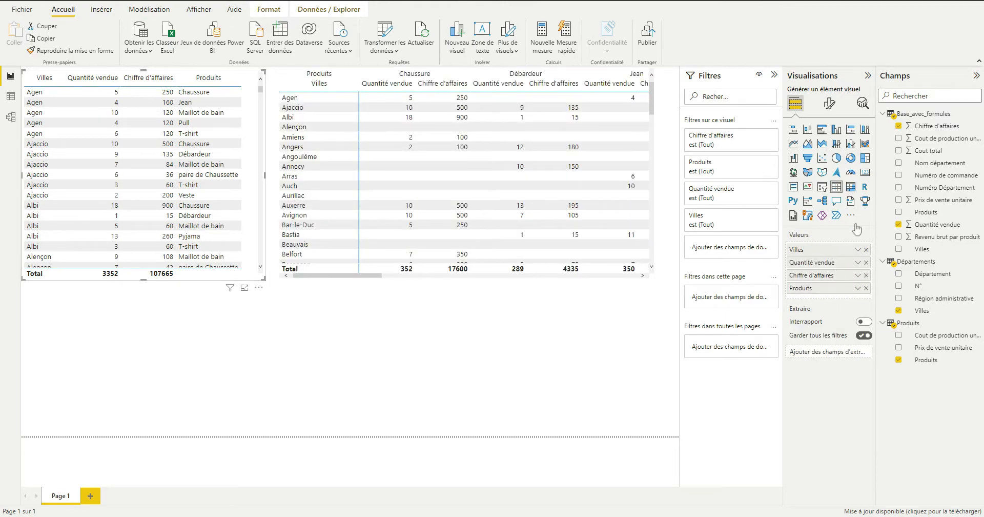
left_click(473, 102)
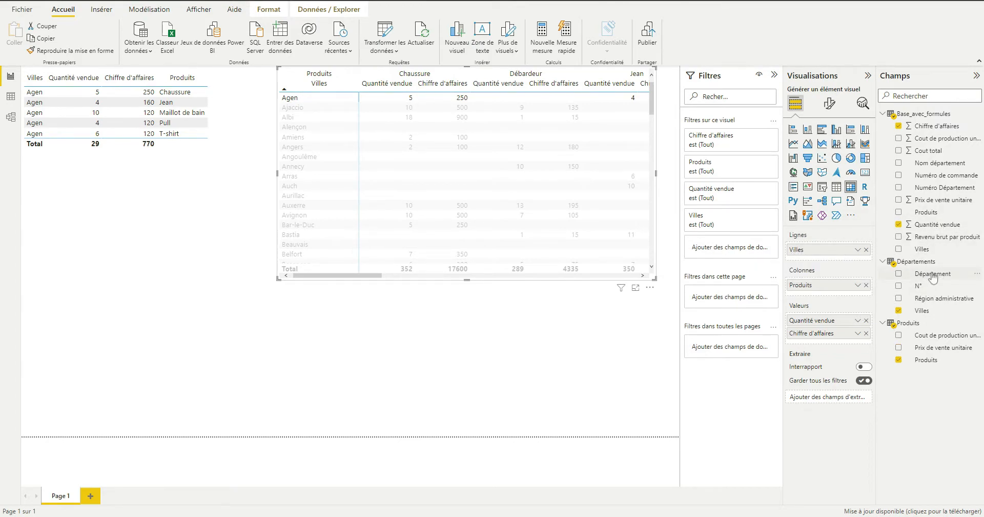
left_click_drag(932, 277, 837, 250)
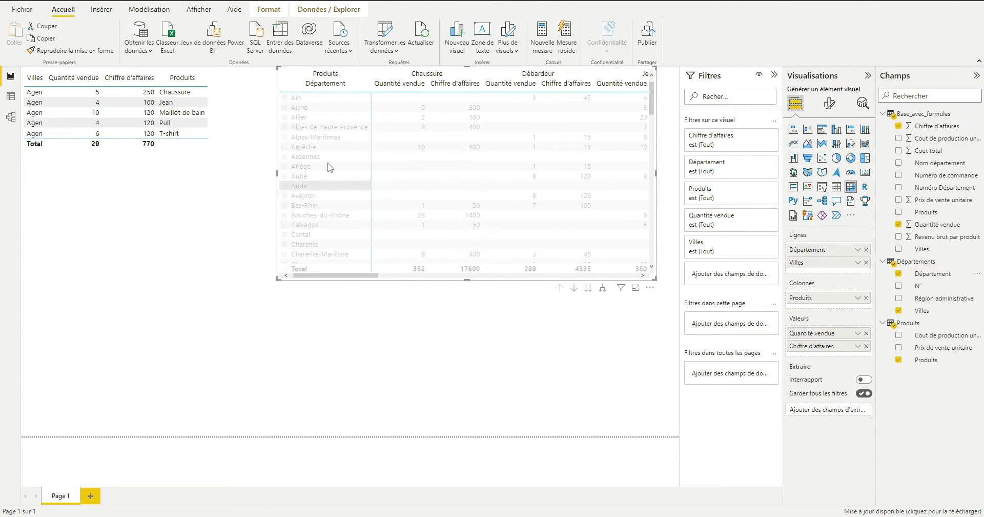
- Expand the Aisne, Allier and Alpes de Haute-Provence rows in the matrix to view their cities
left_click(336, 314)
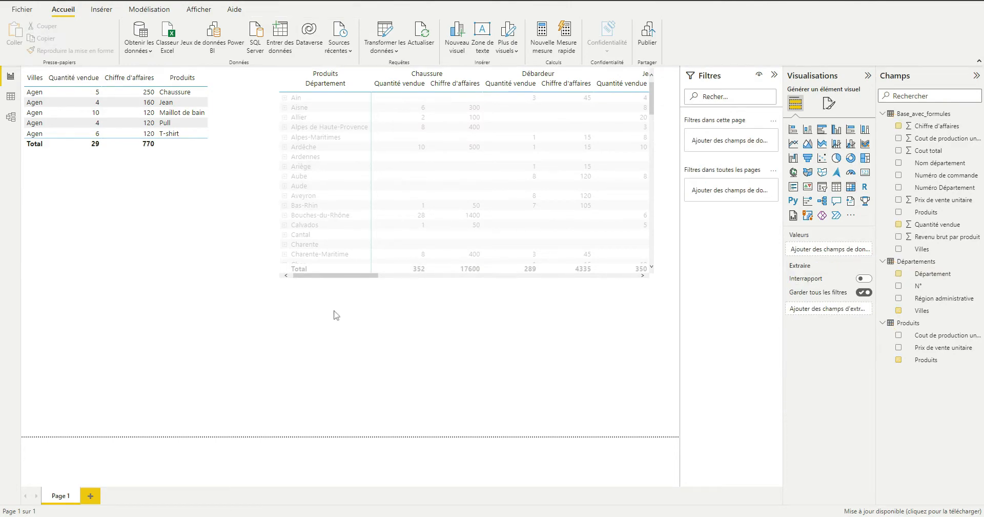
left_click(285, 107)
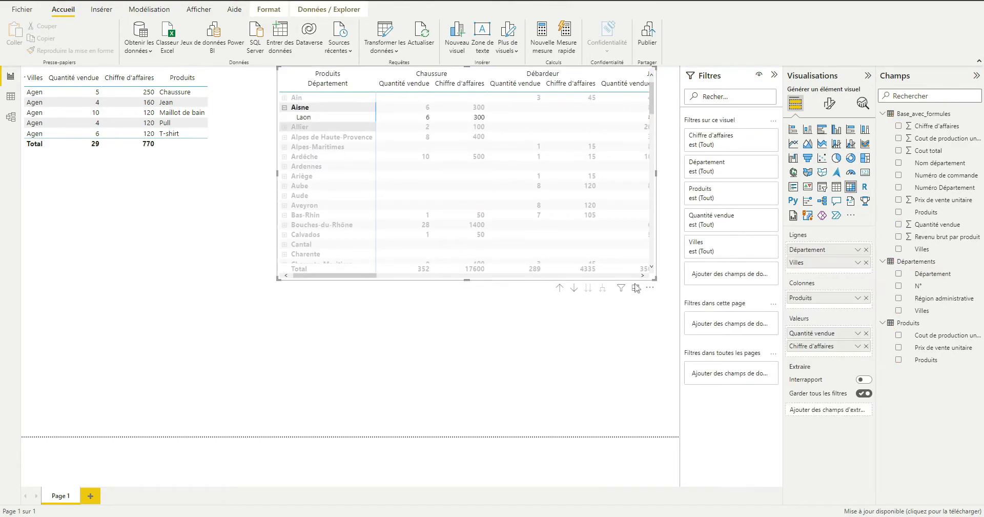
left_click(285, 128)
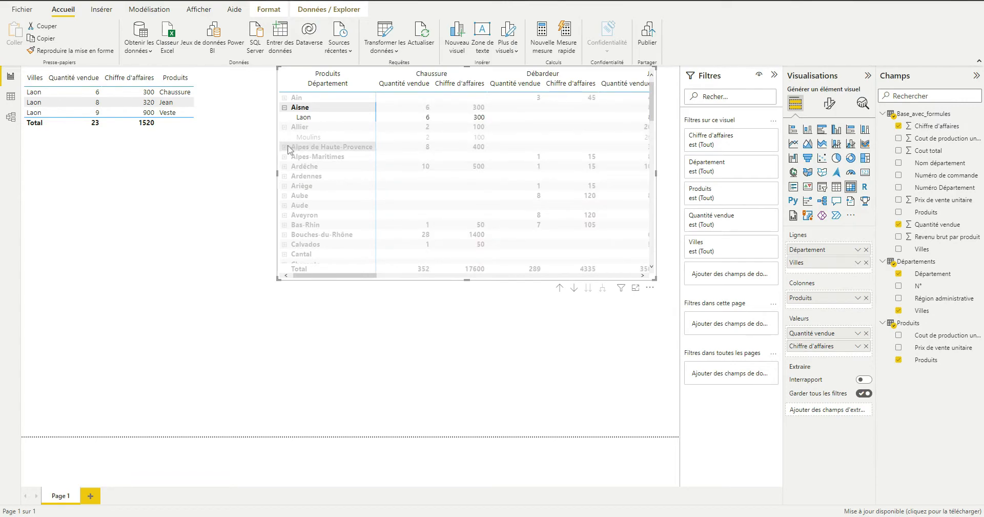
left_click(285, 147)
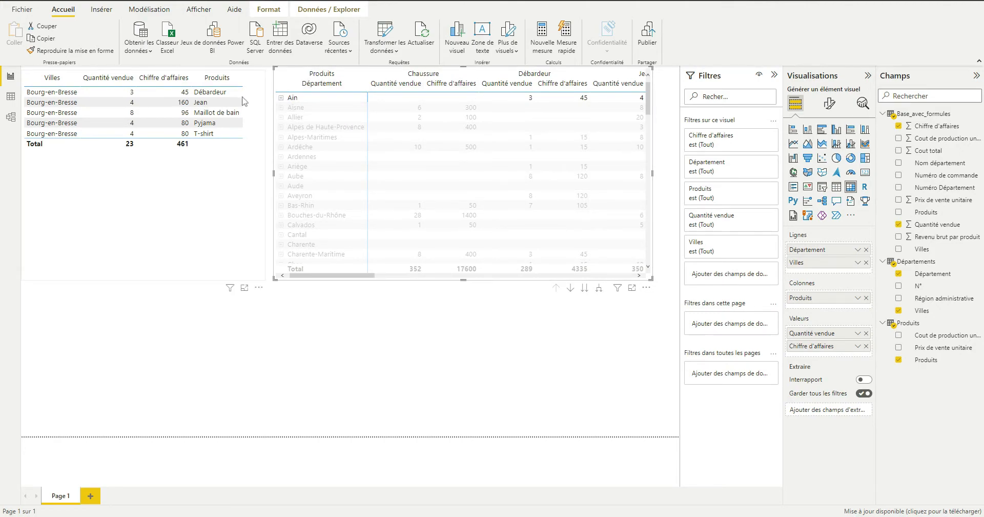
- Cross-filter the table by the Ain department in the matrix and clear the selection
left_click(226, 281)
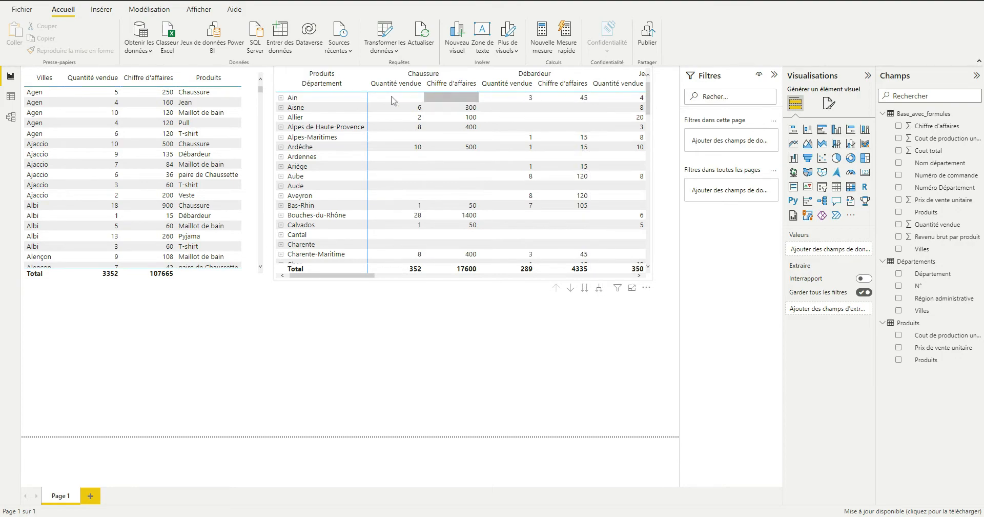
left_click(307, 98)
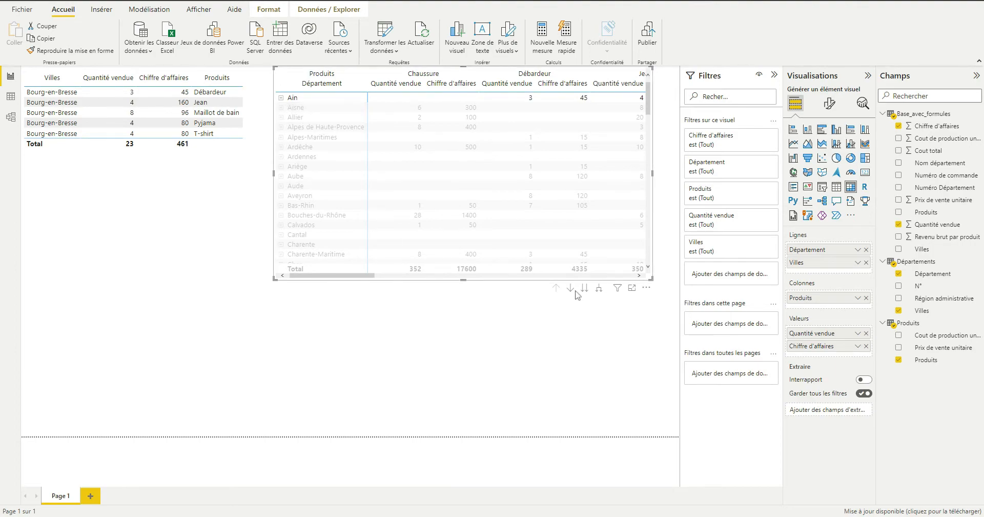
left_click(382, 323)
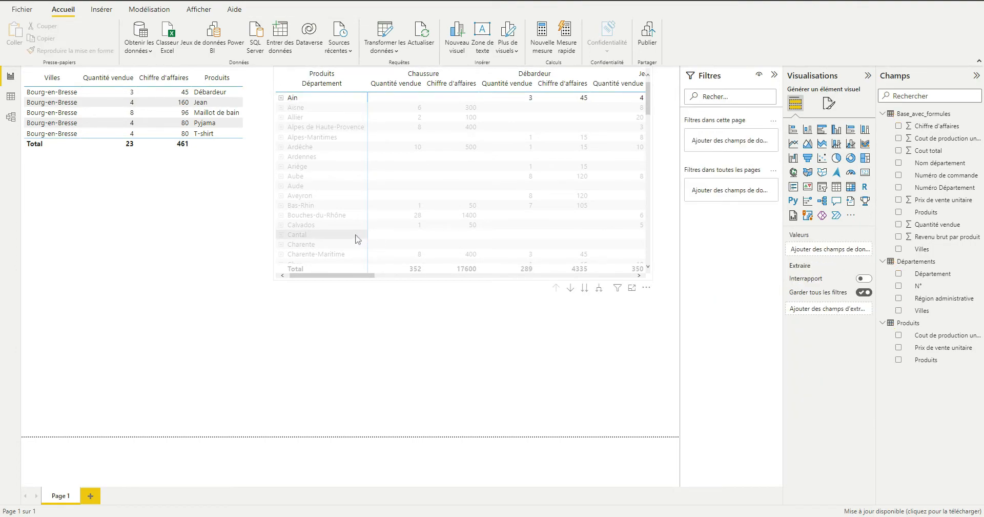
left_click(252, 121)
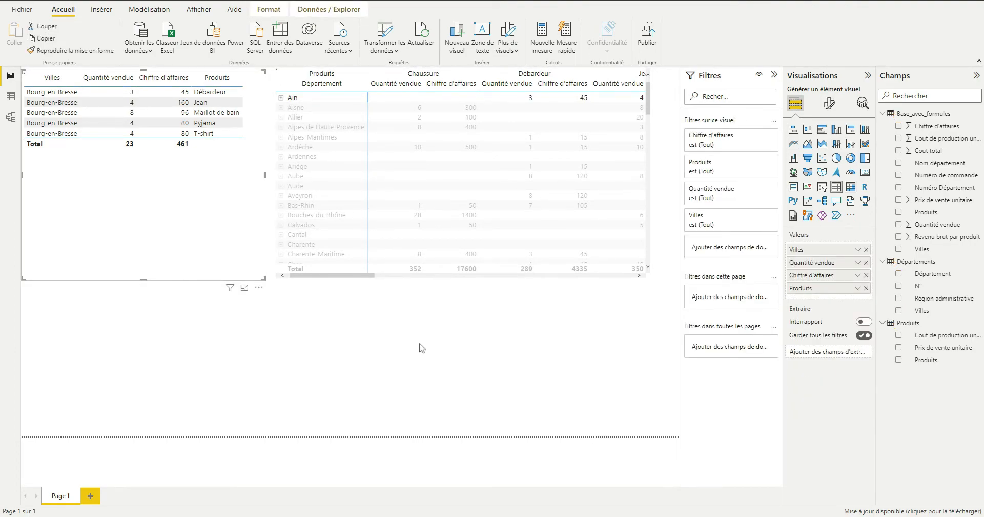
left_click(426, 304)
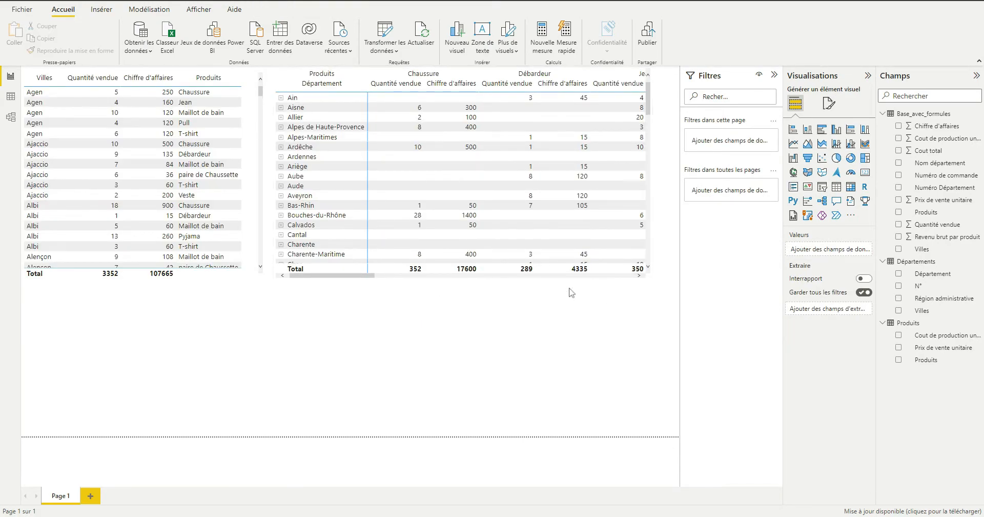
- Enable drill-down mode on the matrix, then drill into Ain and back up to the department level
mouse_move(566, 260)
left_click(570, 288)
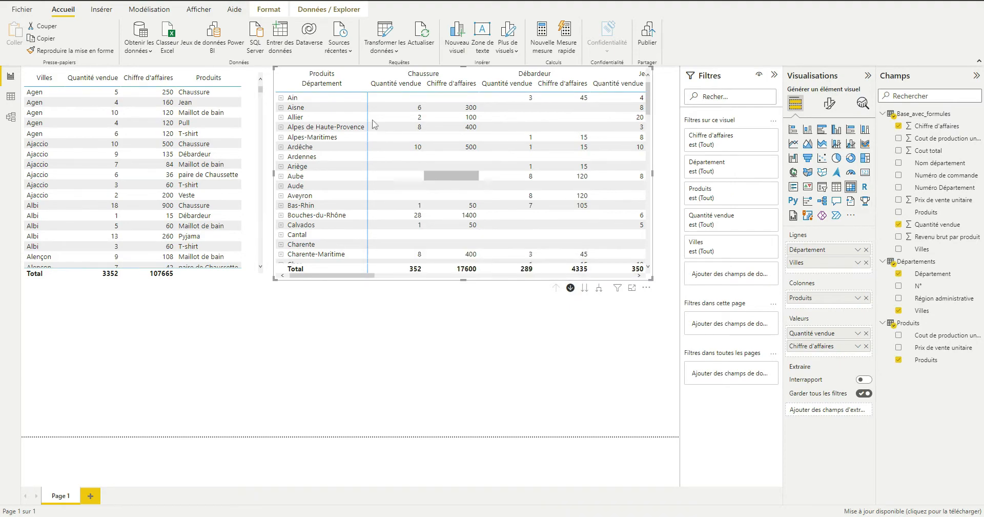
left_click(332, 99)
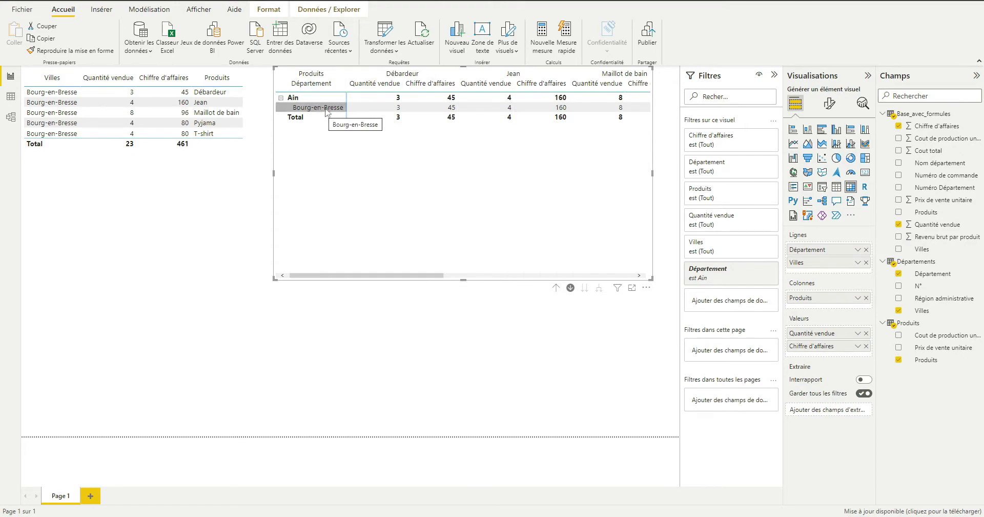
left_click(556, 287)
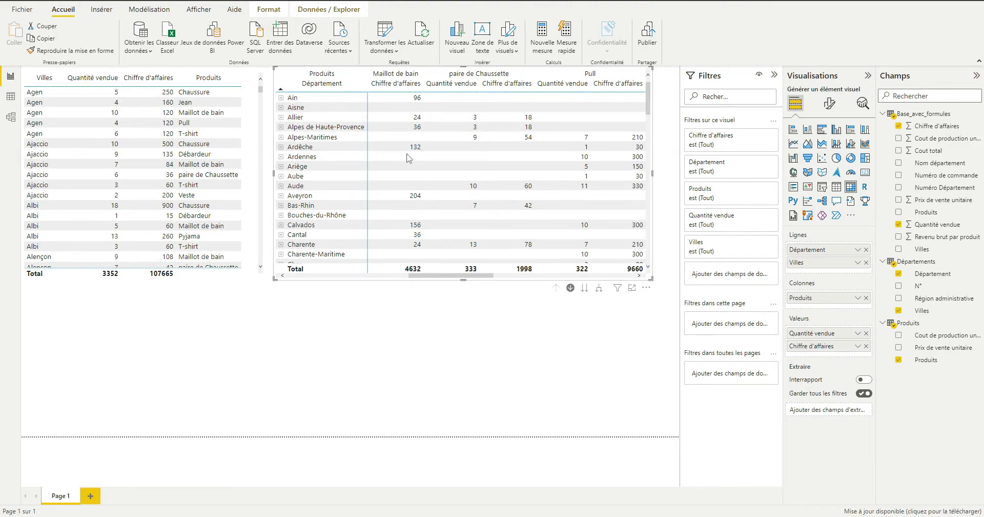
- Find the matrix's +/- icons setting by searching for "+" and turn off these row header icons
left_click(829, 105)
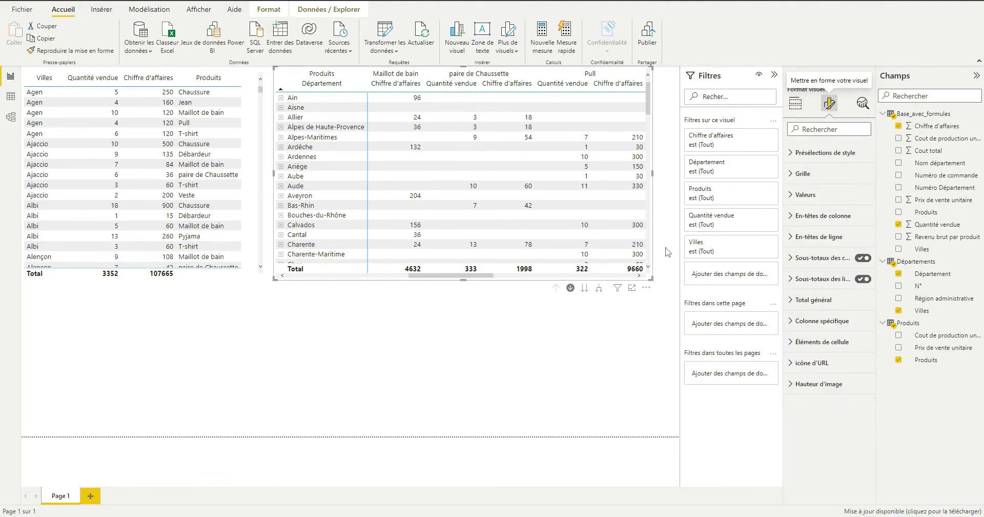
left_click(813, 128)
type("+")
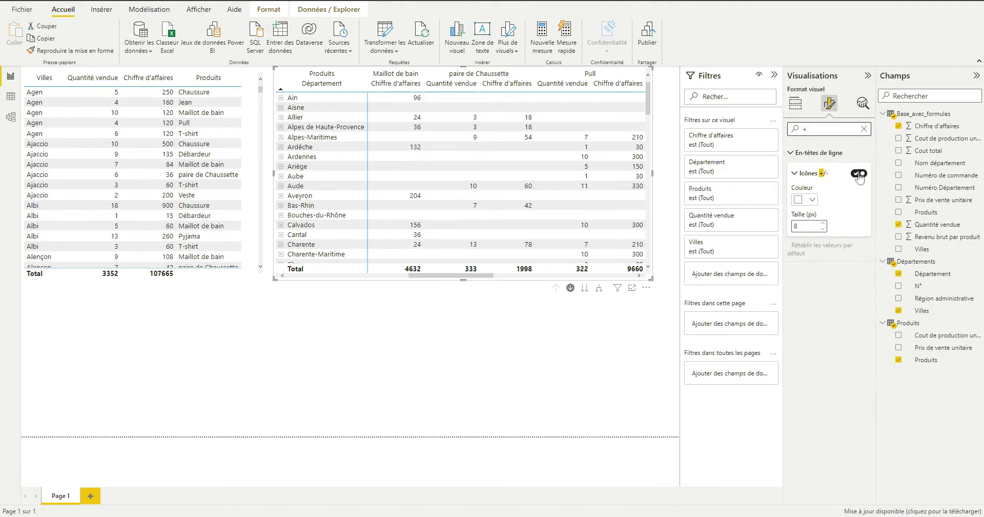
left_click(860, 174)
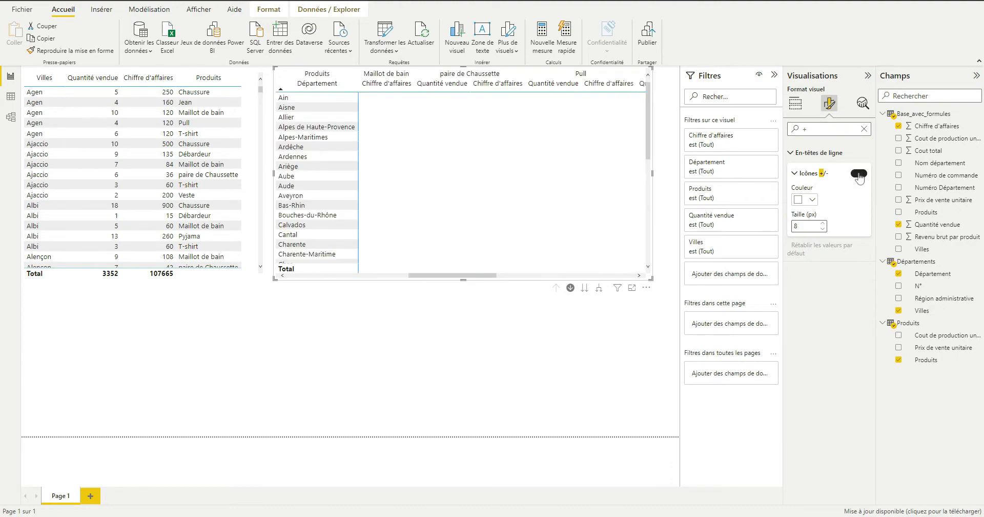
- Drill down into Ain in the matrix and turn off drill-down mode
left_click(300, 98)
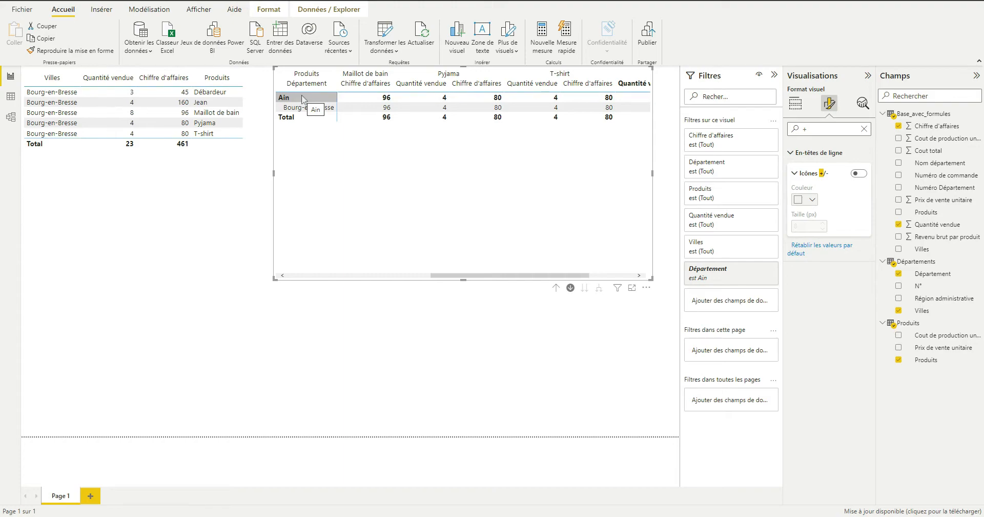
left_click(571, 288)
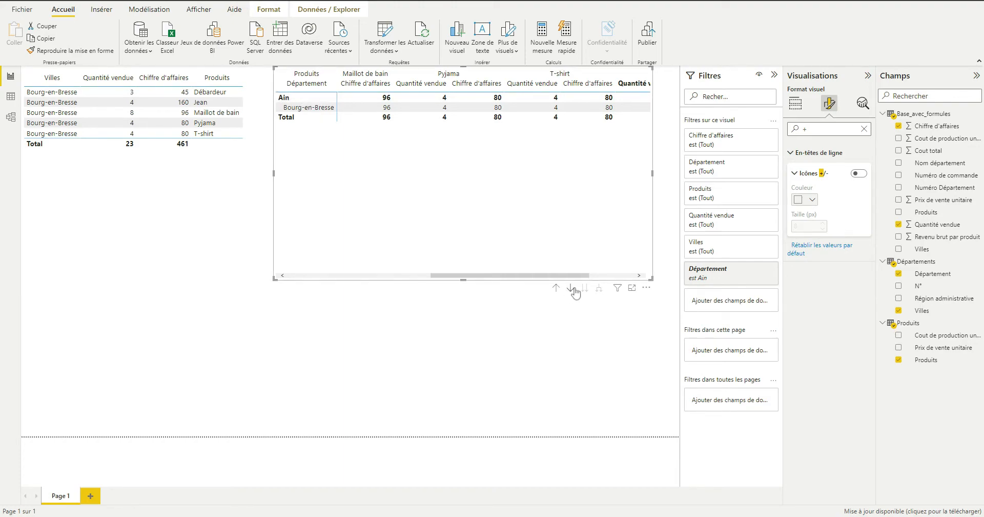
- Turn the matrix's drill-down mode and its +/- row header icons back on
left_click(571, 289)
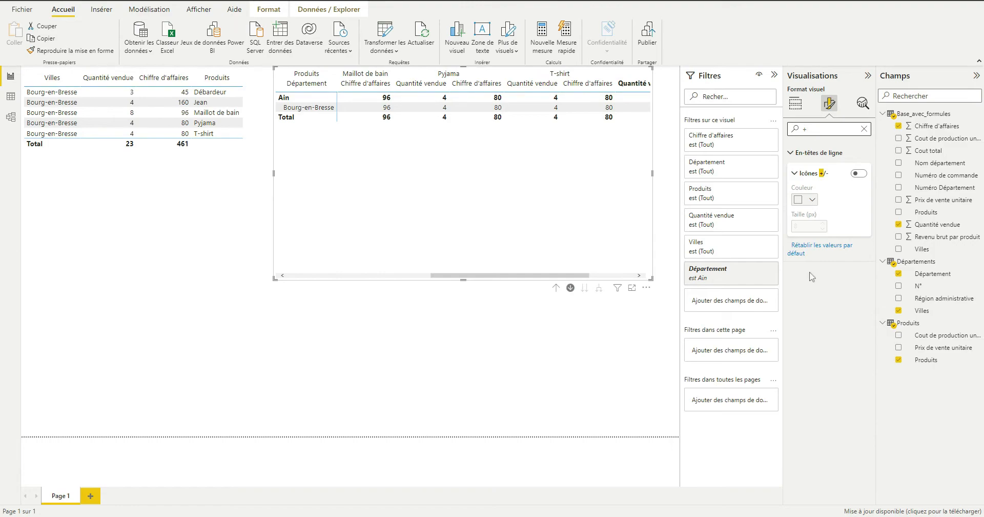
left_click(859, 173)
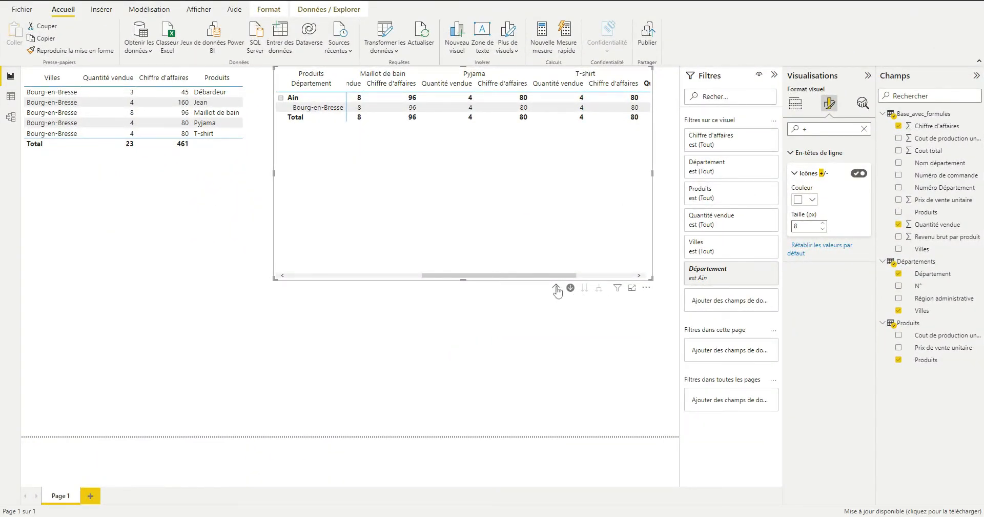
- Drill the matrix up from Ain to the full department level and bring its first product columns into view
left_click(557, 290)
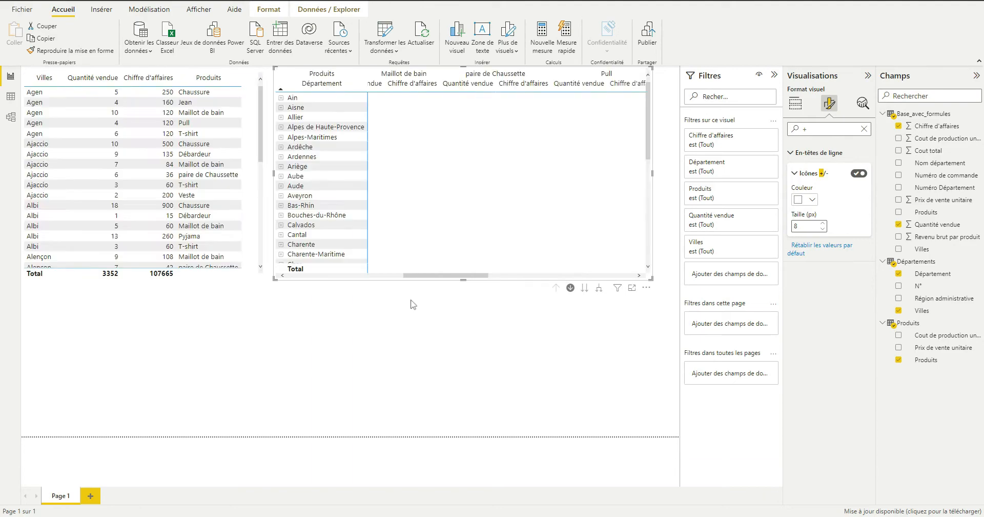
left_click_drag(457, 275, 347, 274)
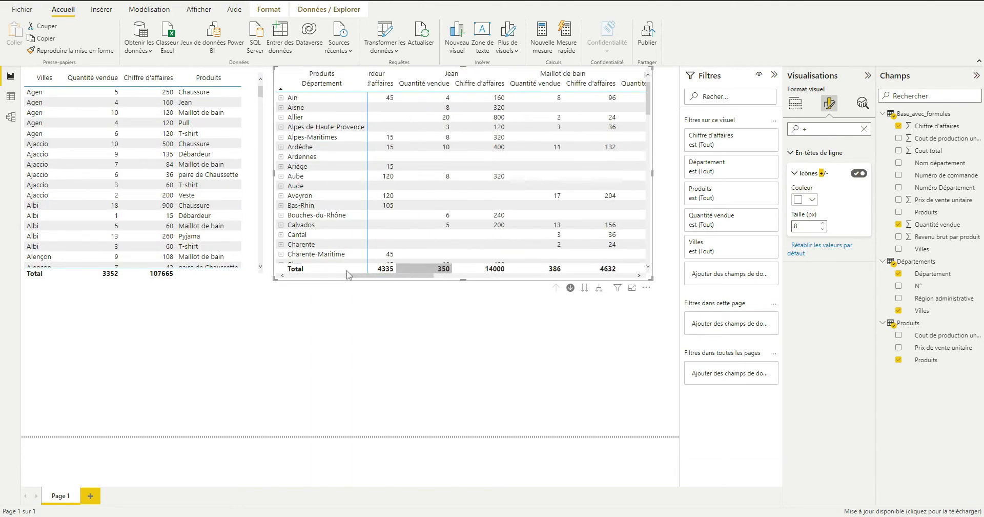
left_click(347, 274)
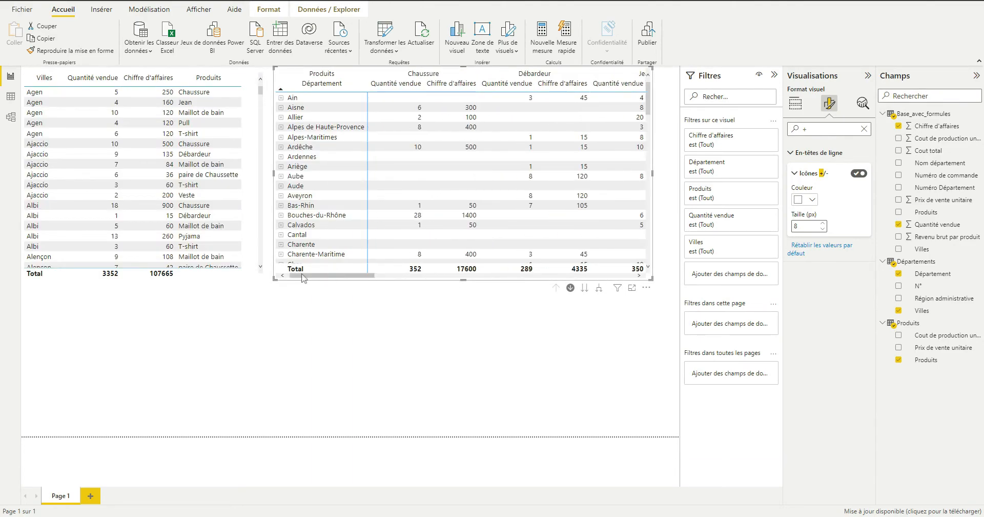
- Expand every department in the matrix one level to its cities, review the rows, and return to the department level
left_click(598, 288)
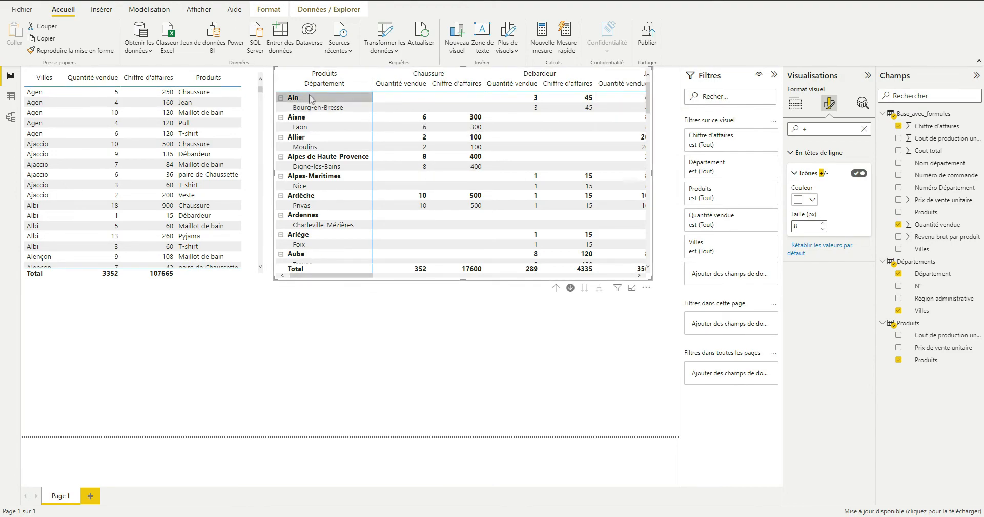
scroll(339, 163, "down", 10)
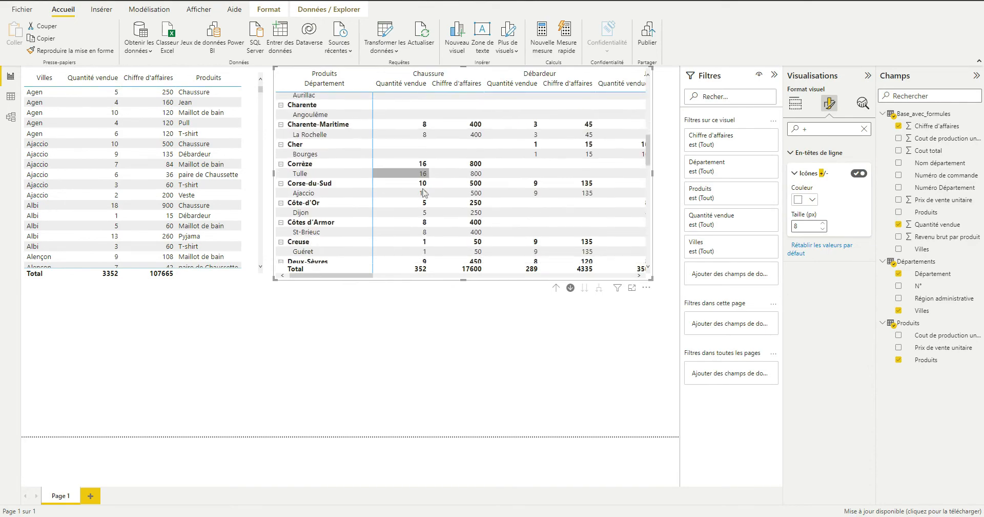
scroll(596, 185, "down", 6)
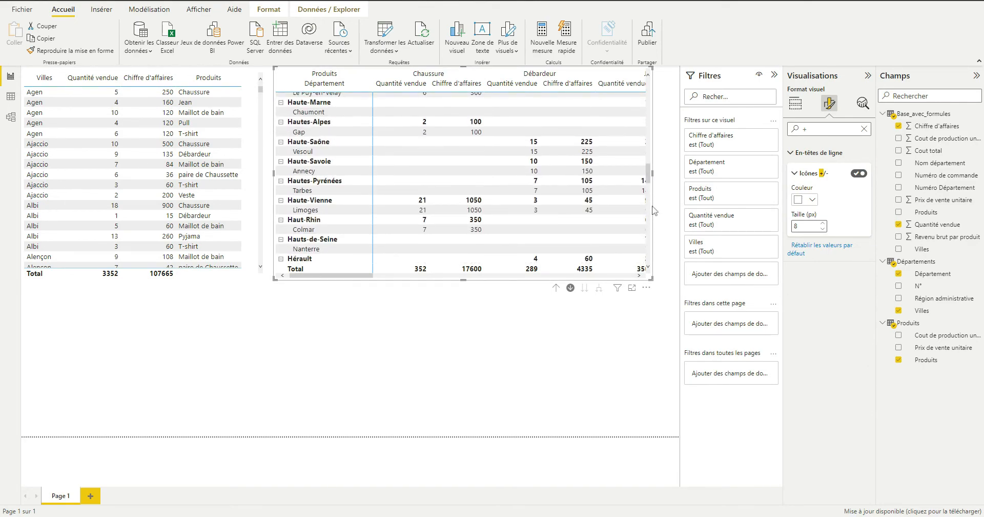
left_click_drag(648, 168, 649, 90)
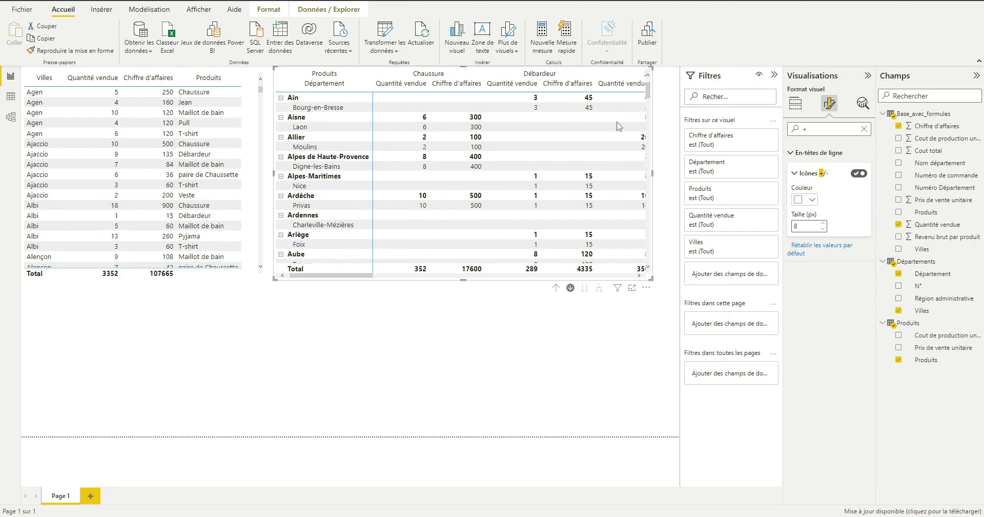
left_click(558, 288)
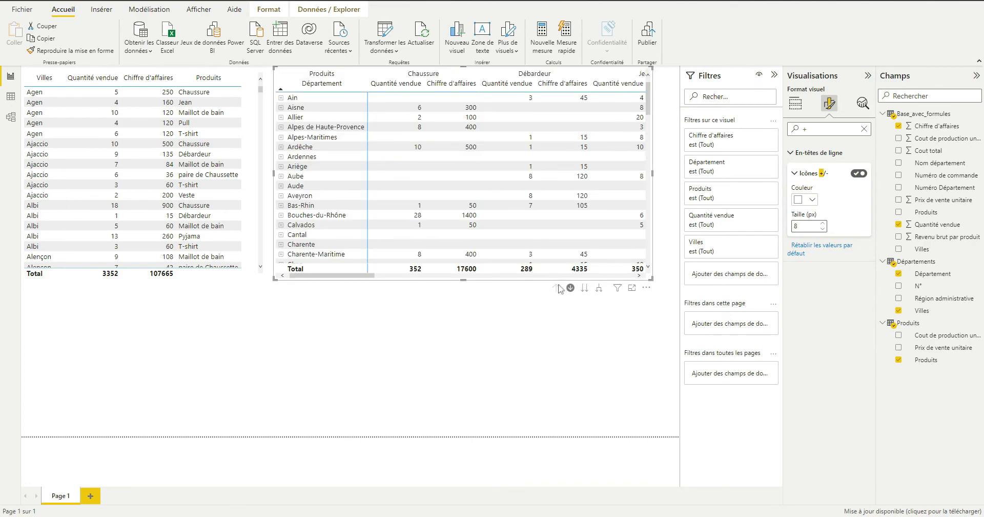
- Switch the matrix rows to the next hierarchy level, Villes, and drill back up to the department level
left_click(585, 288)
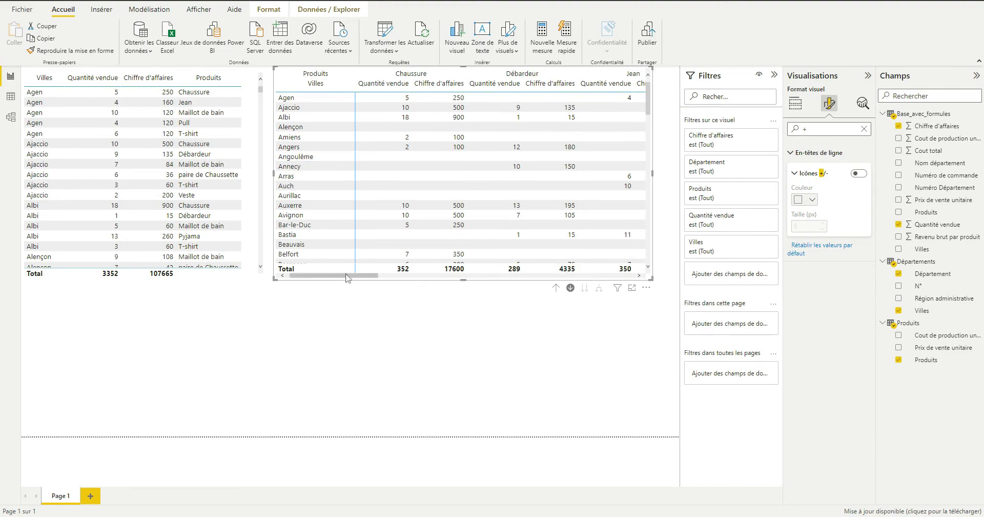
left_click_drag(346, 277, 288, 280)
left_click(556, 289)
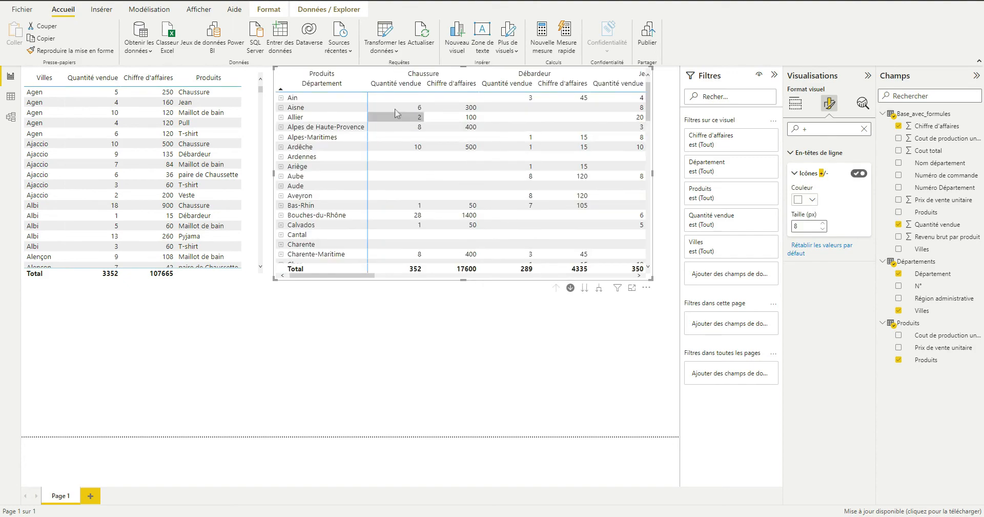